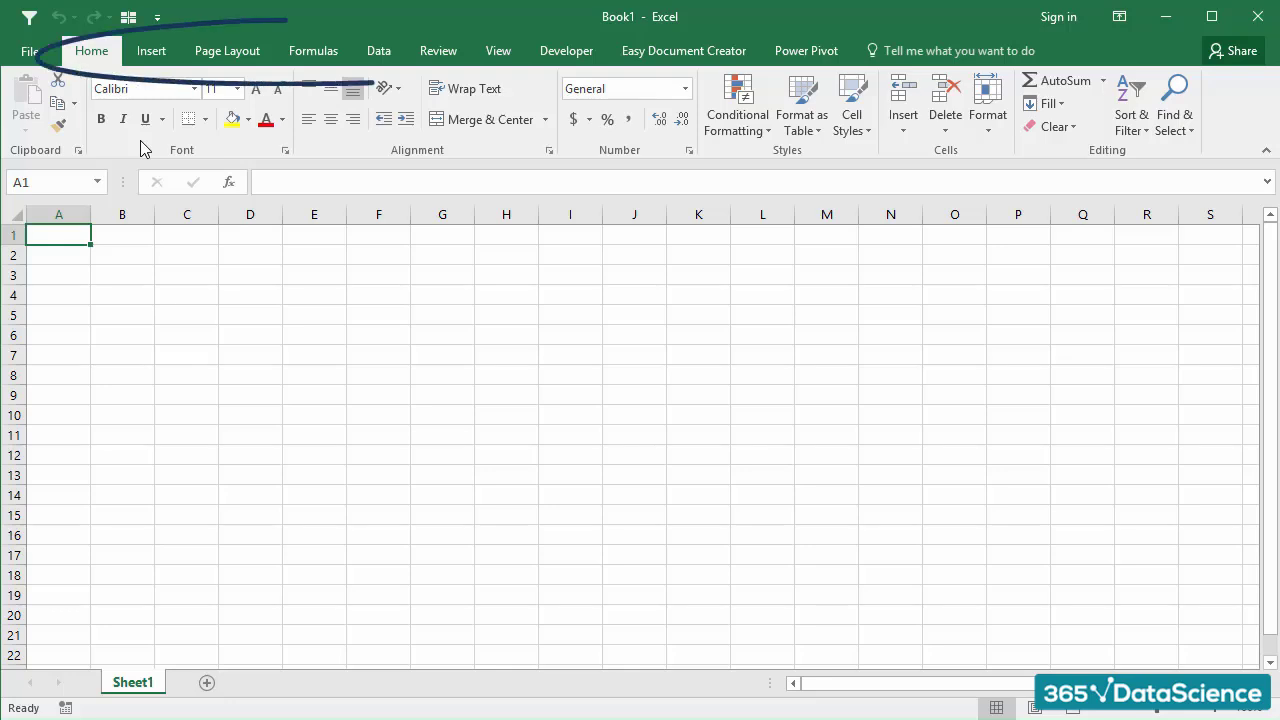
{"action": "left_click", "coordinate": [142, 60]}
{"action": "left_click", "coordinate": [210, 62]}
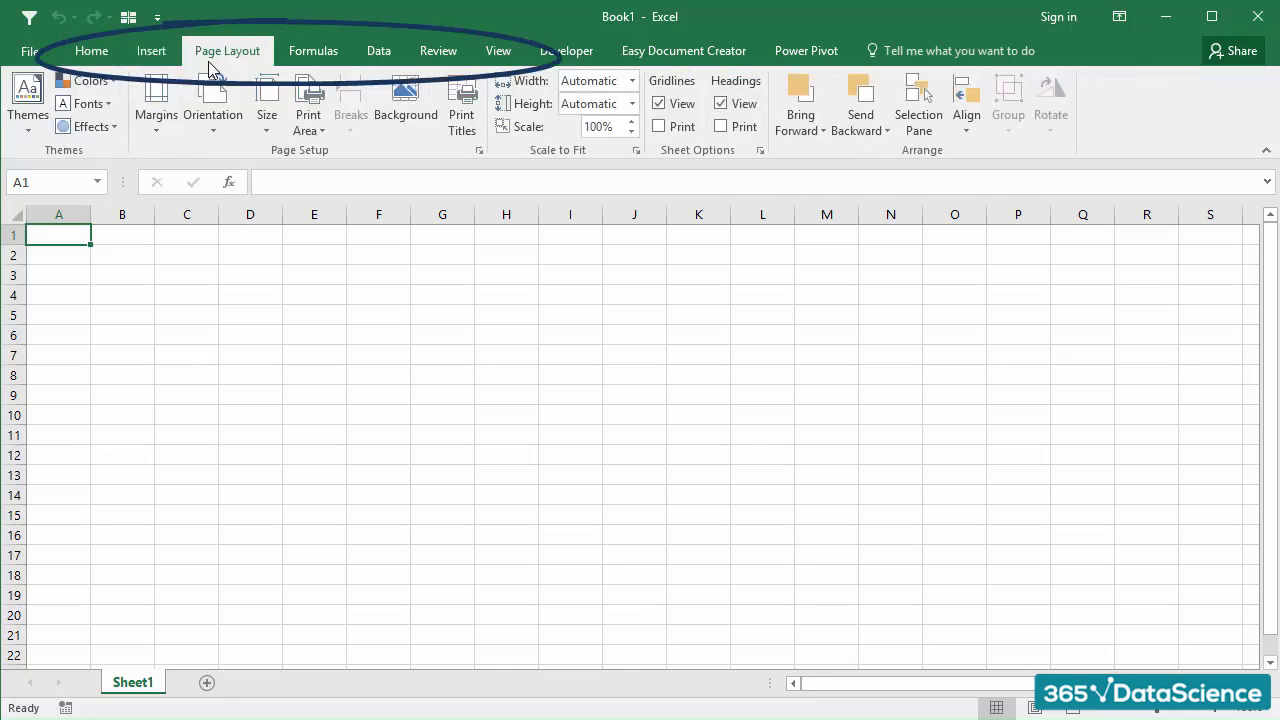
{"action": "left_click", "coordinate": [100, 54]}
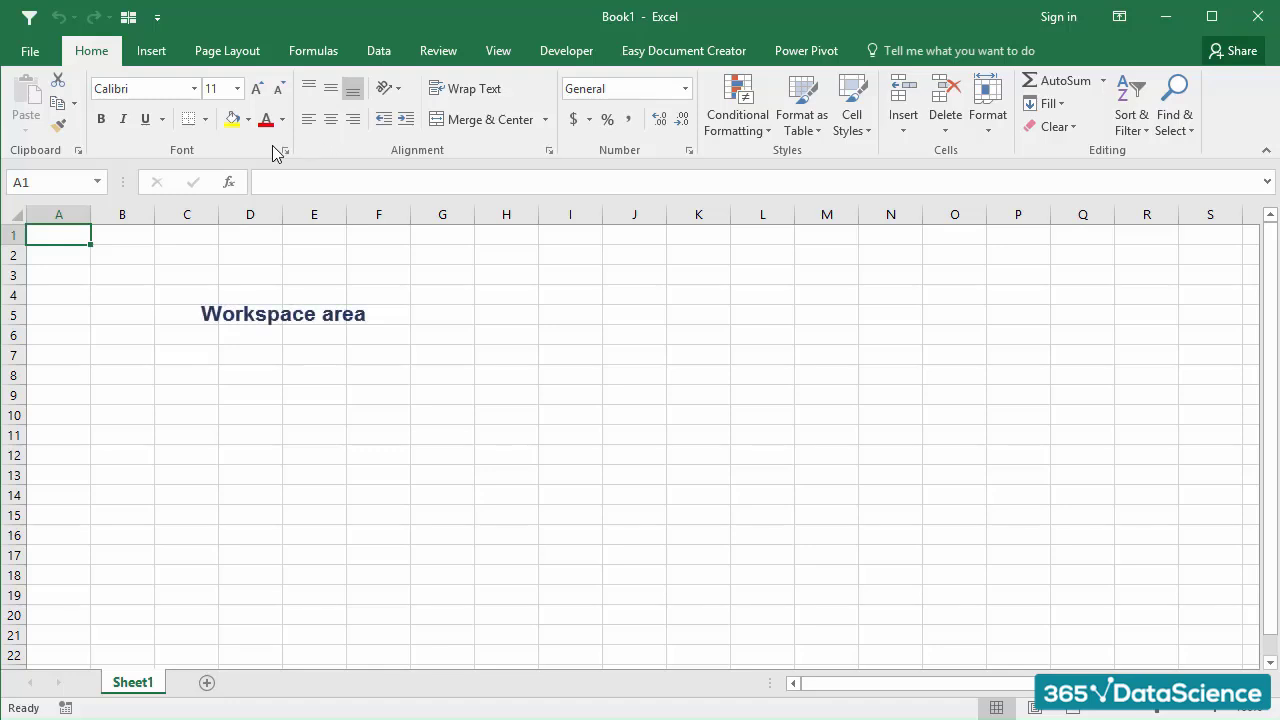
Step: Select several individual cells across the empty worksheet, finishing on cell A1
{"action": "left_click_drag", "start_coordinate": [90, 237], "coordinate": [611, 452]}
{"action": "left_click", "coordinate": [314, 330]}
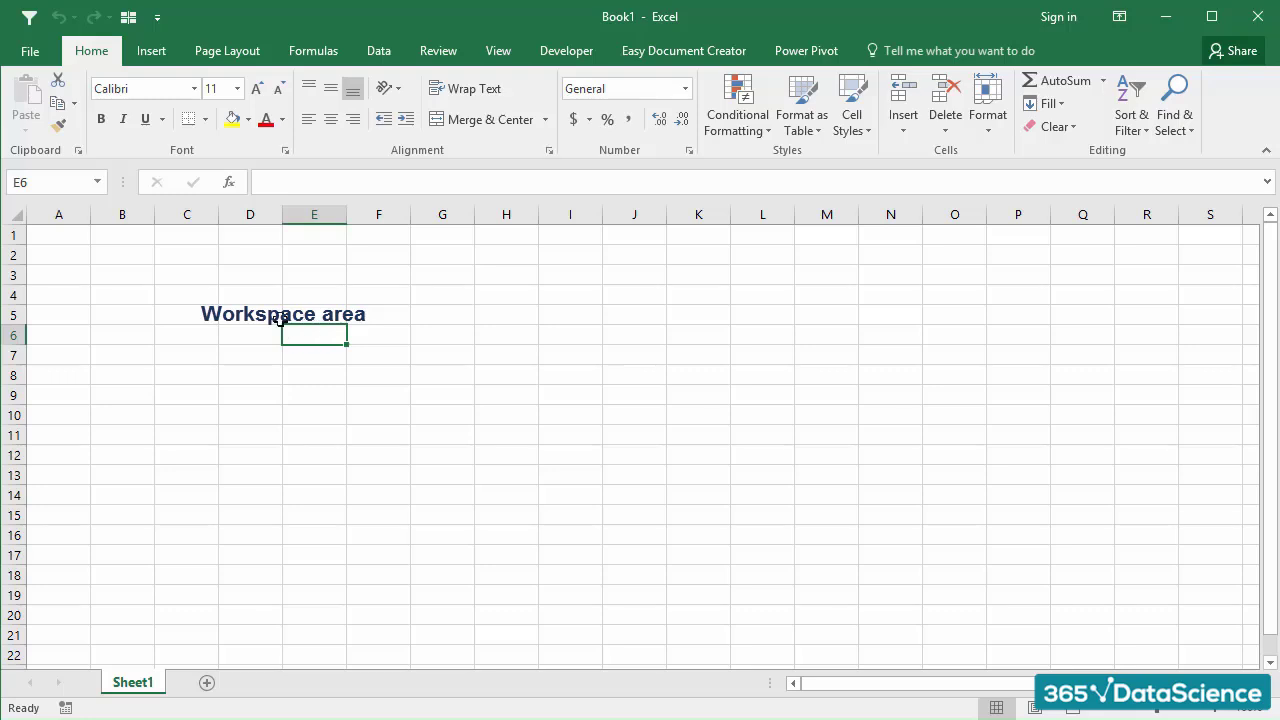
{"action": "left_click", "coordinate": [280, 318]}
{"action": "left_click", "coordinate": [323, 293]}
{"action": "left_click", "coordinate": [270, 280]}
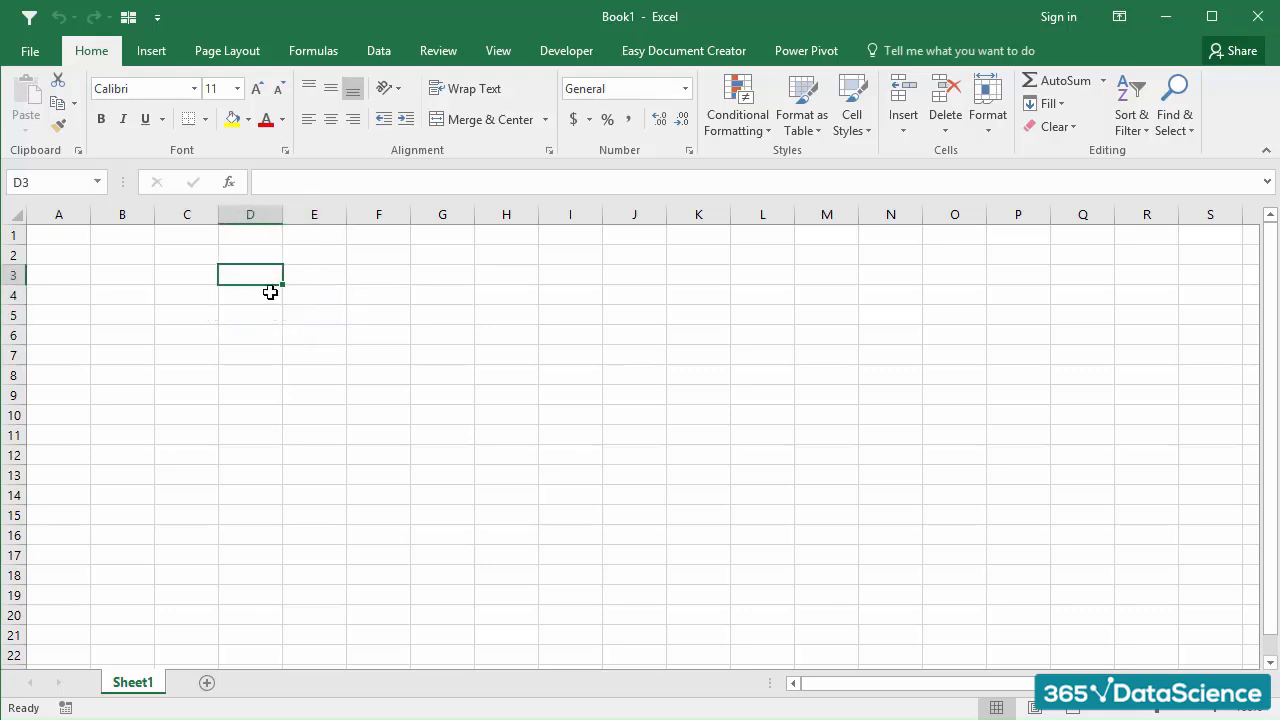
{"action": "left_click", "coordinate": [191, 260]}
{"action": "left_click", "coordinate": [78, 238]}
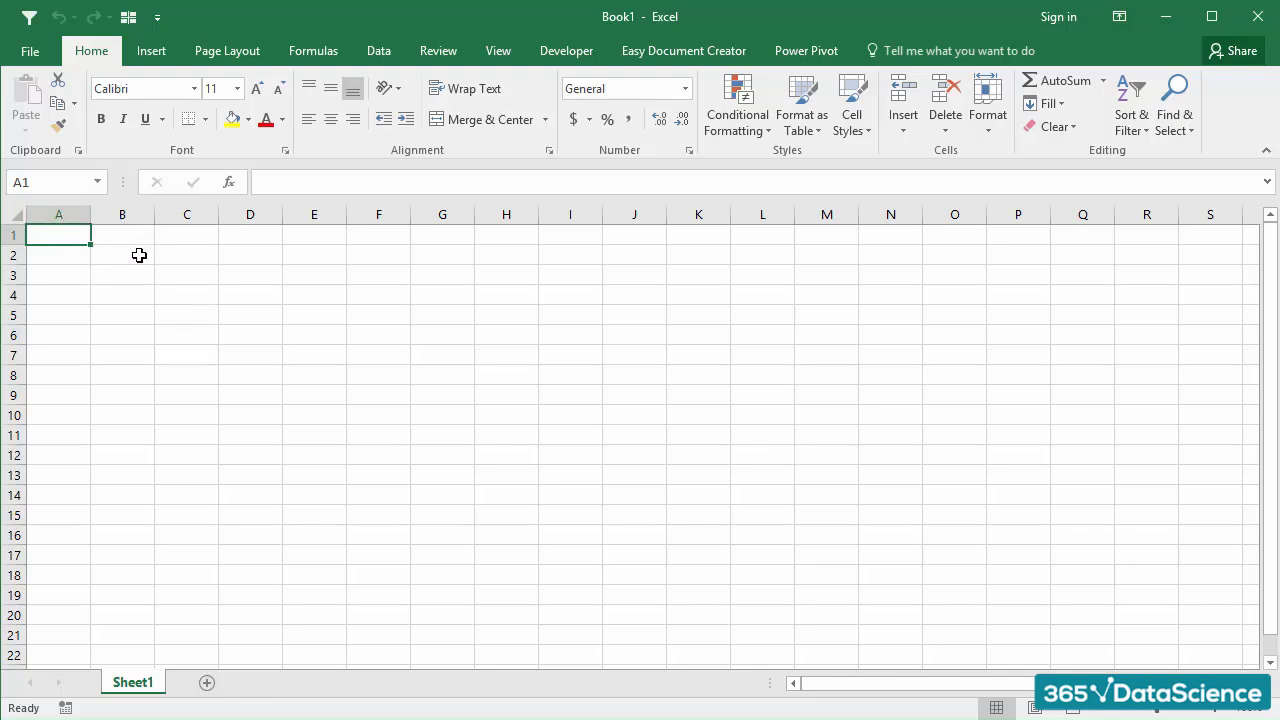
Step: Select the entire columns A, B and C one after another
{"action": "left_click", "coordinate": [70, 213]}
{"action": "left_click", "coordinate": [120, 214]}
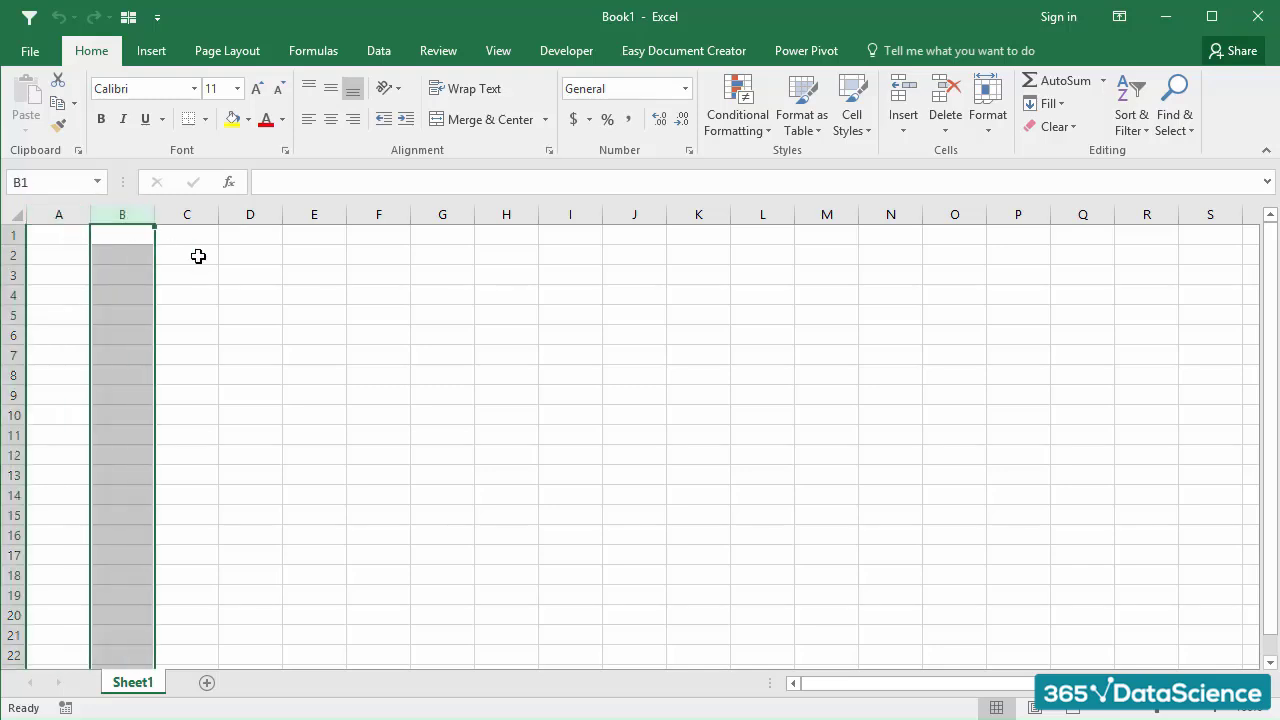
{"action": "left_click", "coordinate": [190, 215]}
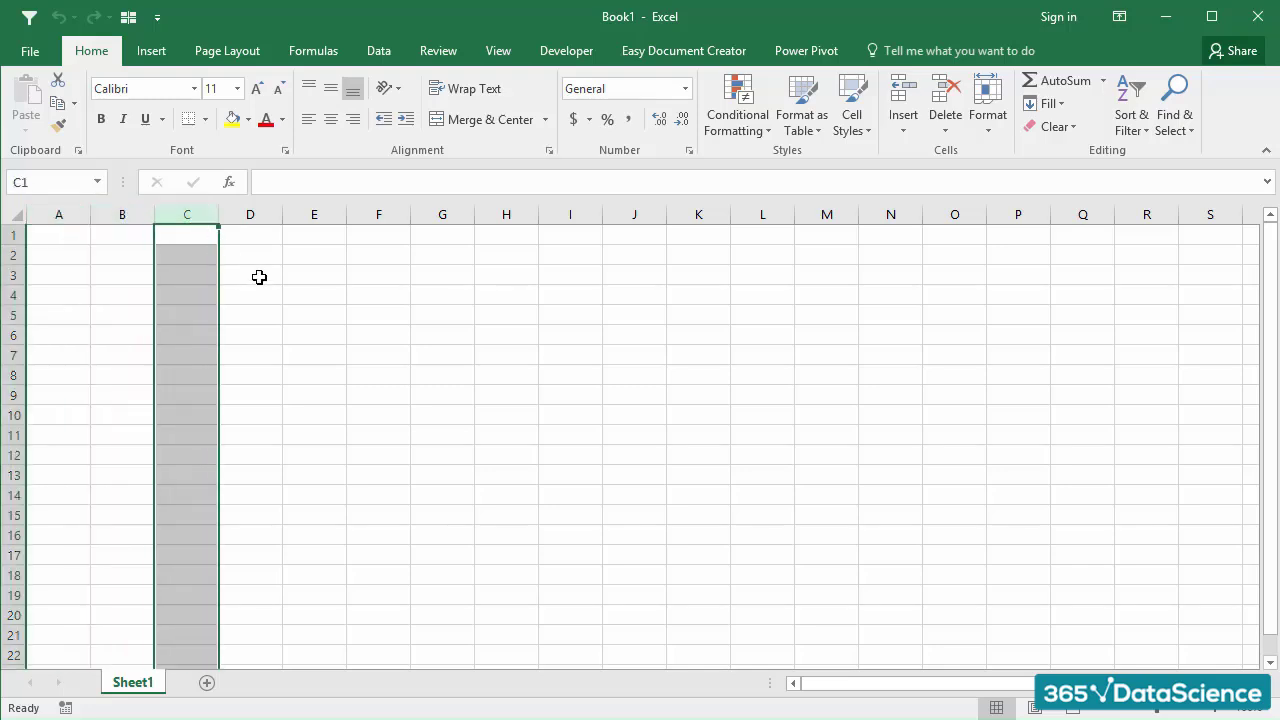
Step: Go from cell D1 to the worksheet's last column and return to cell A1
{"action": "left_click", "coordinate": [252, 236]}
{"action": "key", "text": "ctrl+Right"}
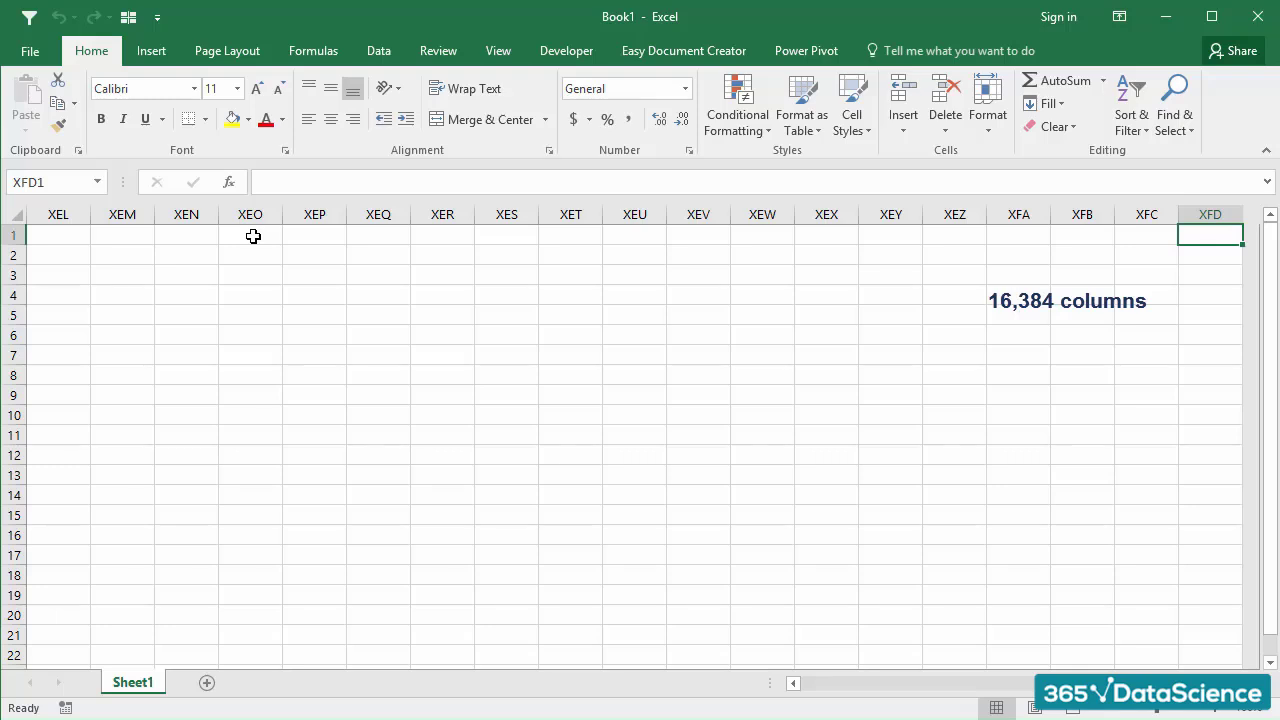
{"action": "key", "text": "ctrl+Left"}
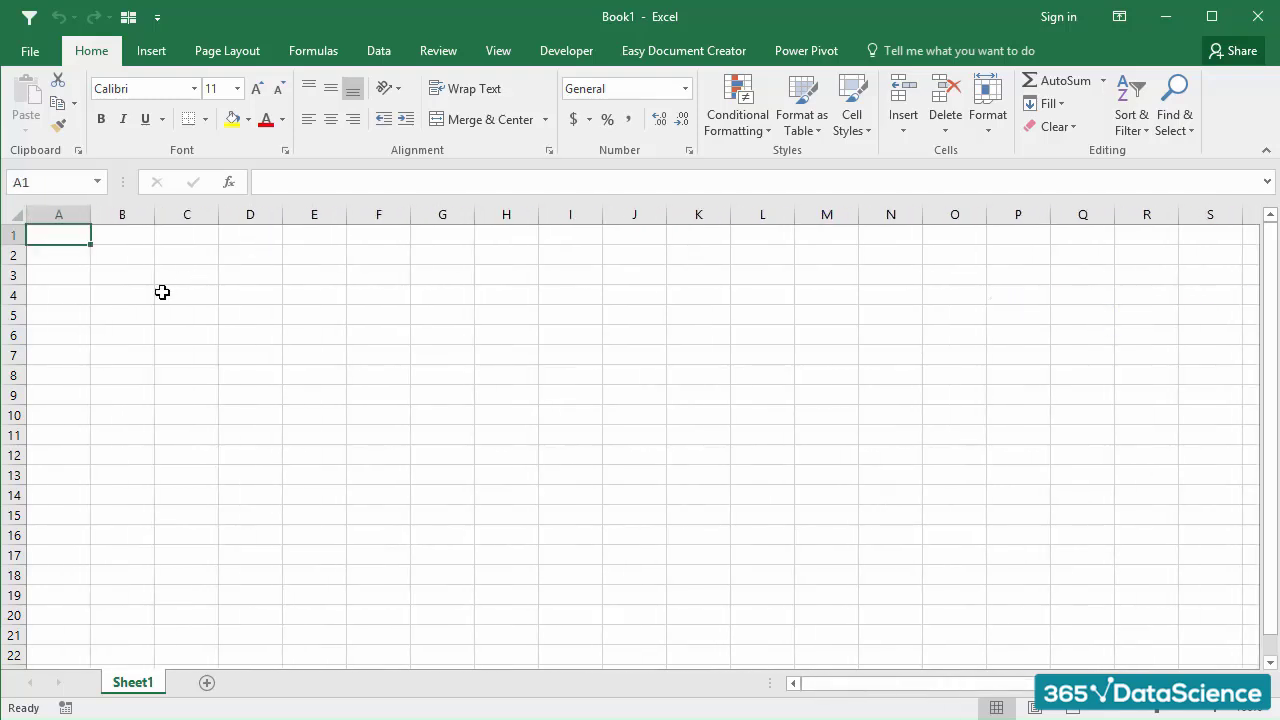
Step: Select the entire rows 1, 2 and 3 in turn, and visit the worksheet's last row before returning to cell A1
{"action": "key", "text": "shift+space"}
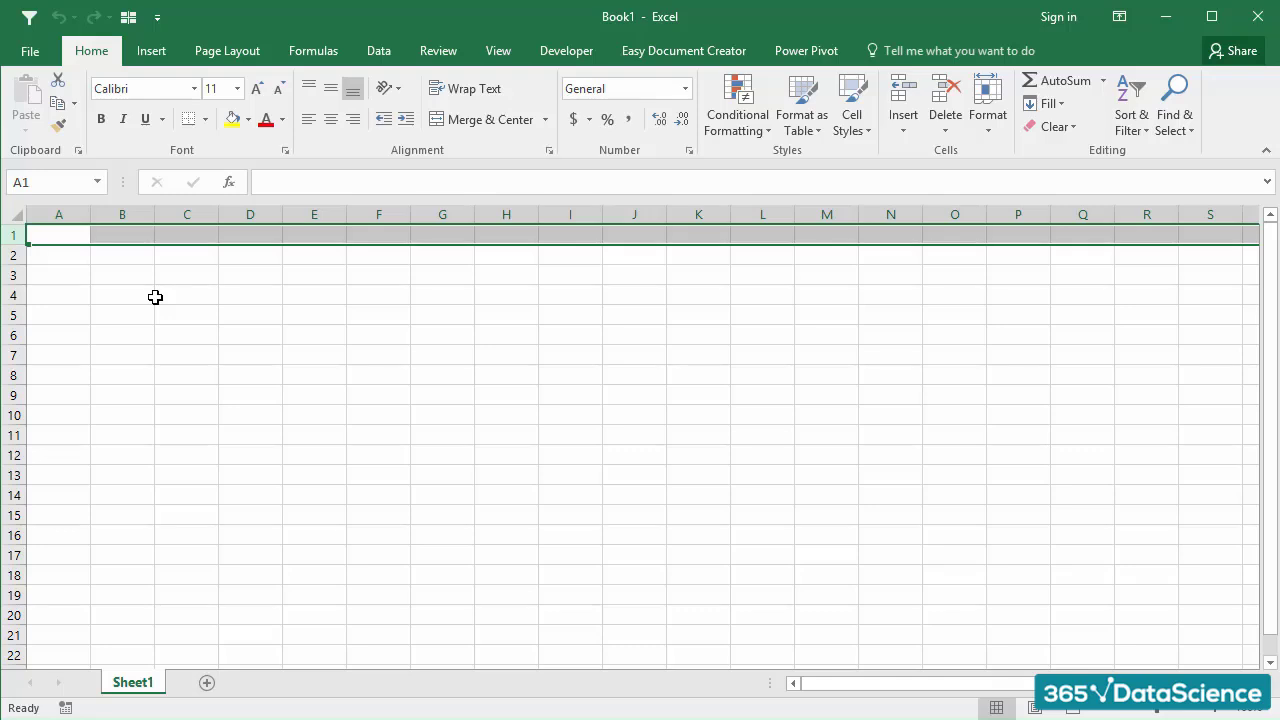
{"action": "key", "text": "Down"}
{"action": "key", "text": "shift+space"}
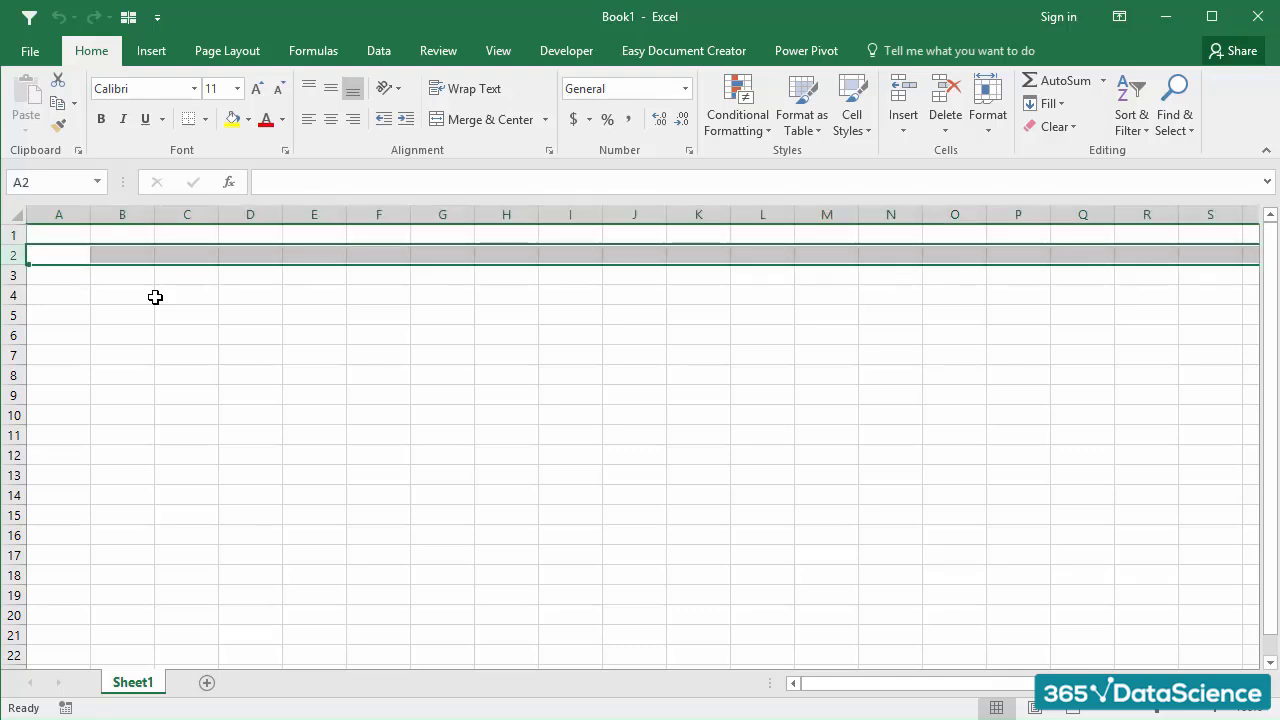
{"action": "key", "text": "Down"}
{"action": "key", "text": "shift+space"}
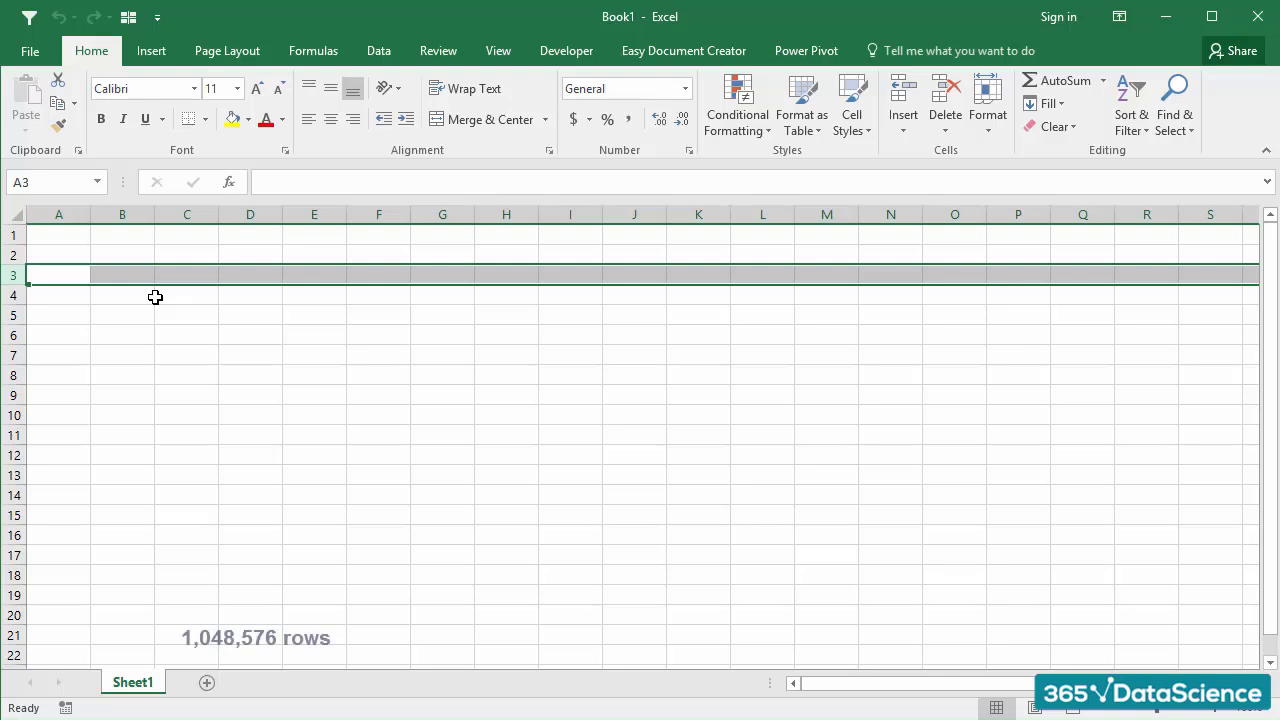
{"action": "key", "text": "ctrl+Down"}
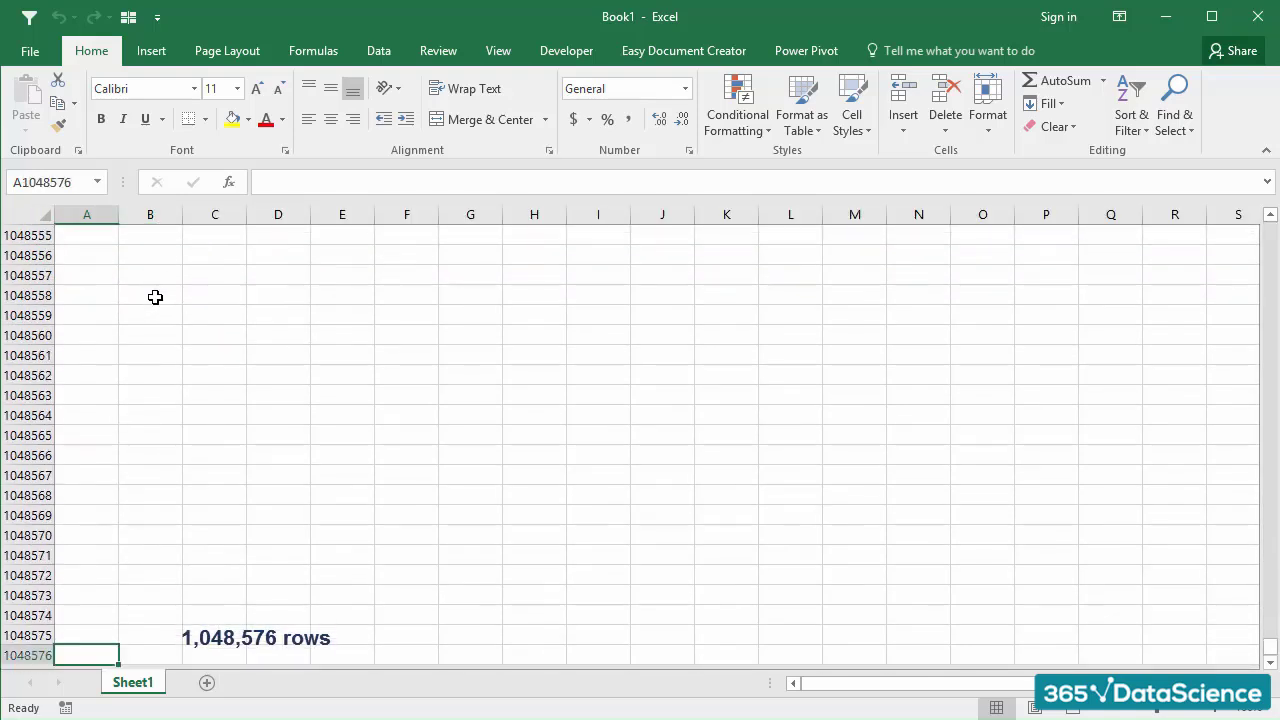
{"action": "key", "text": "ctrl+Up"}
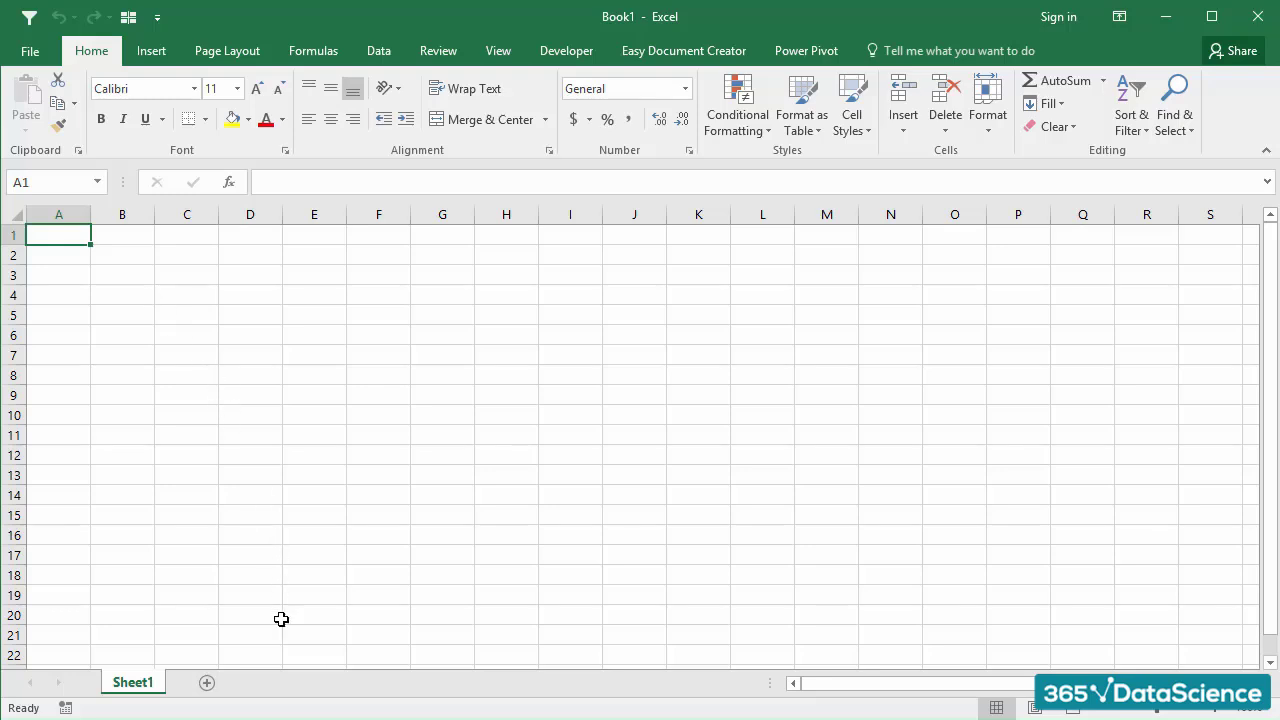
Step: Add three new worksheets, Sheet2, Sheet3 and Sheet4, after Sheet1
{"action": "left_click", "coordinate": [207, 686]}
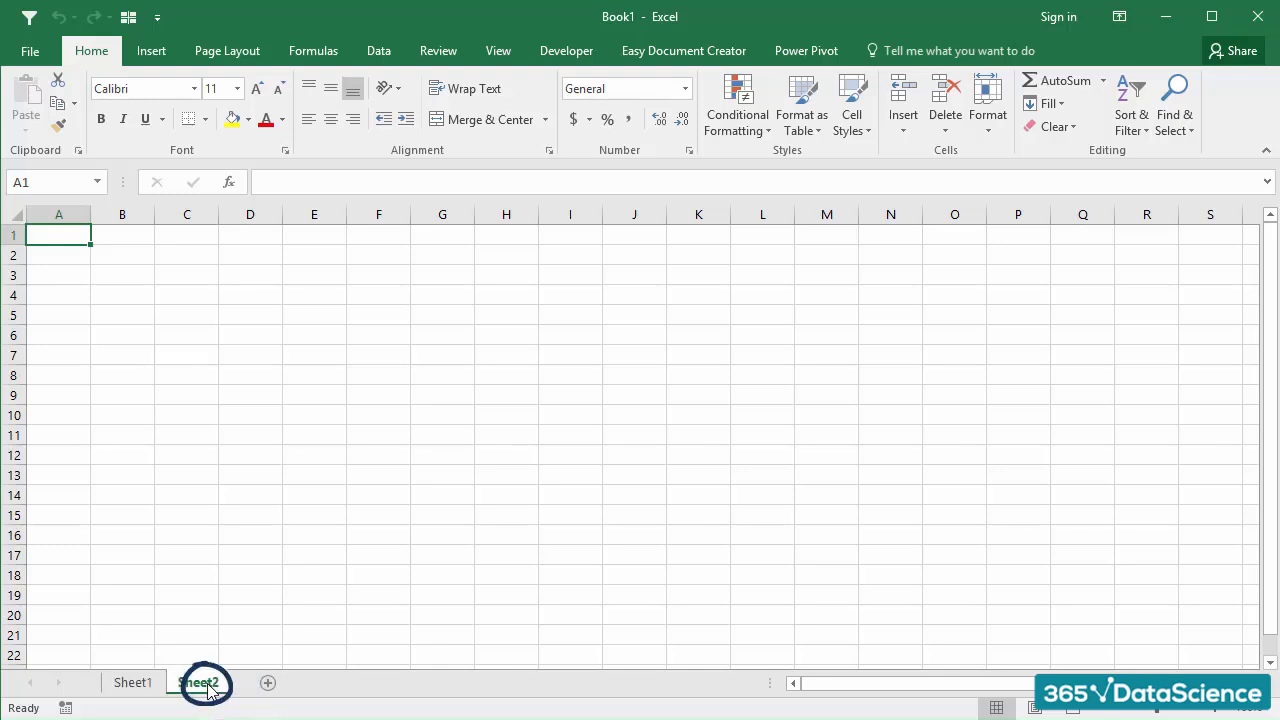
{"action": "left_click", "coordinate": [272, 684]}
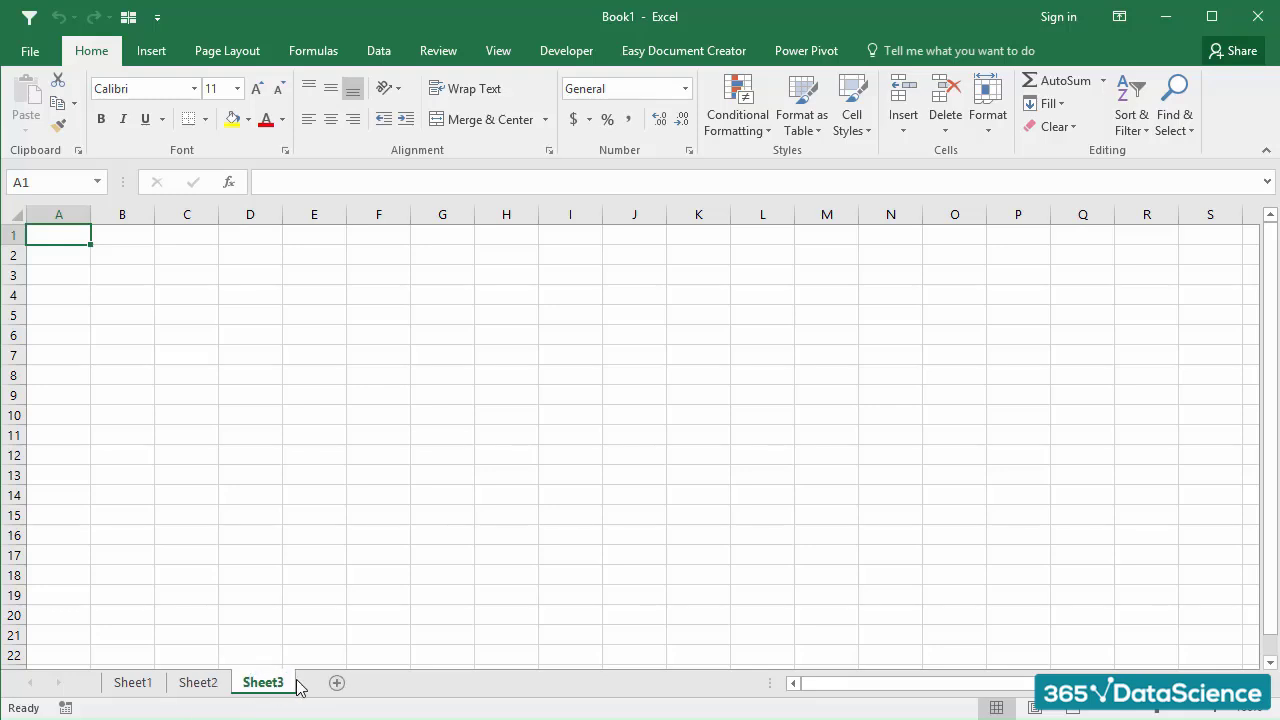
{"action": "left_click", "coordinate": [335, 684]}
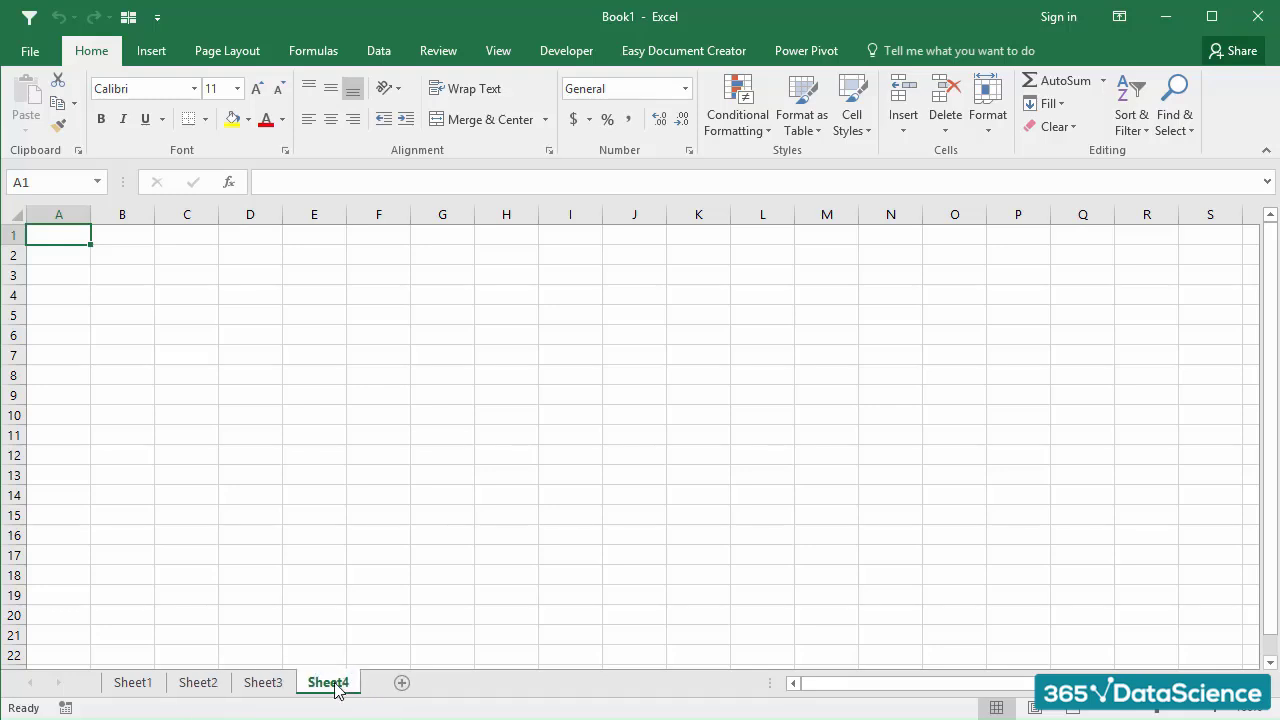
Step: View Sheet3, Sheet2 and Sheet1 in turn, and return to Sheet4
{"action": "left_click", "coordinate": [265, 686]}
{"action": "left_click", "coordinate": [196, 686]}
{"action": "left_click", "coordinate": [134, 686]}
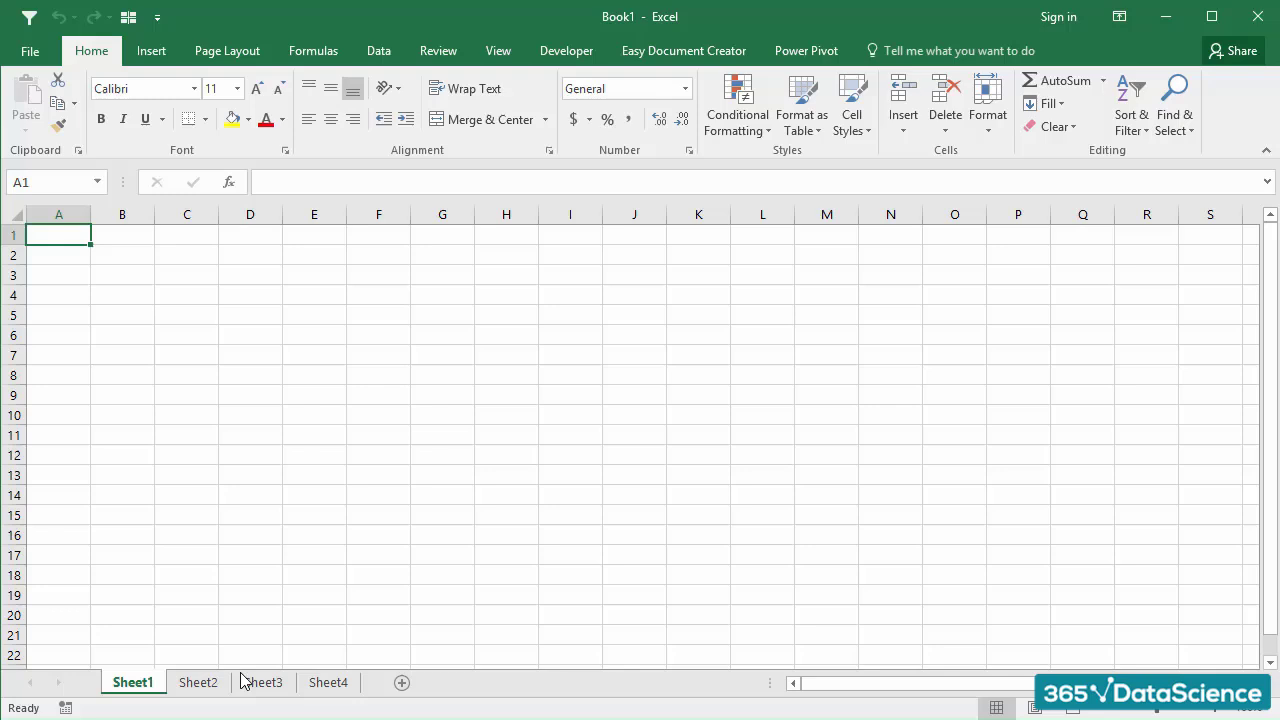
{"action": "left_click", "coordinate": [333, 682]}
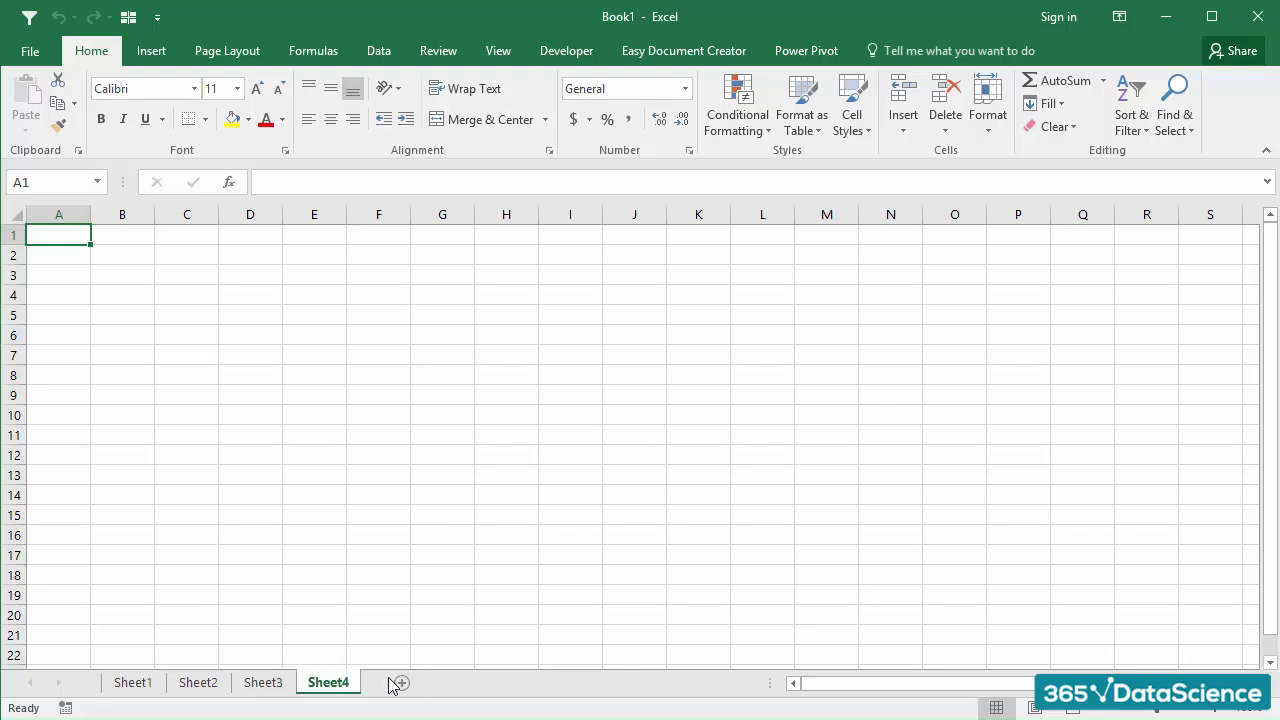
Step: Add a fifth worksheet after Sheet4, and delete both Sheet5 and Sheet4
{"action": "left_click", "coordinate": [403, 688]}
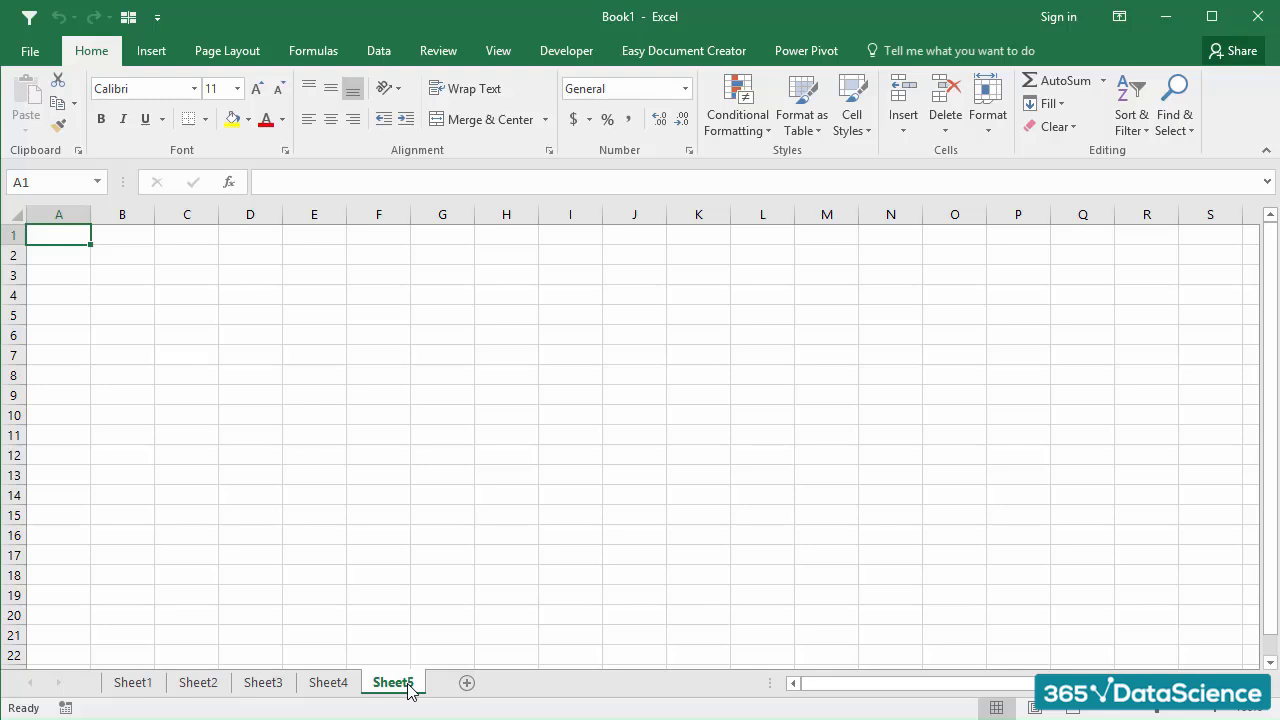
{"action": "right_click", "coordinate": [410, 690]}
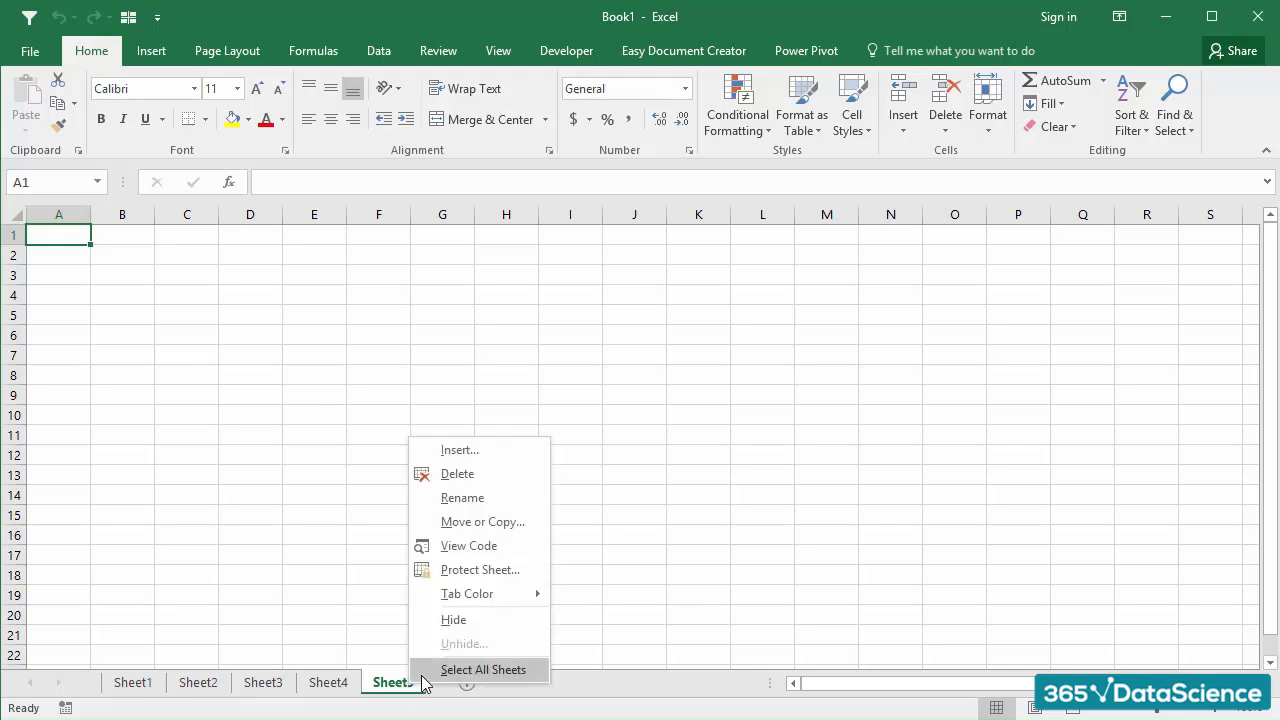
{"action": "left_click", "coordinate": [463, 479]}
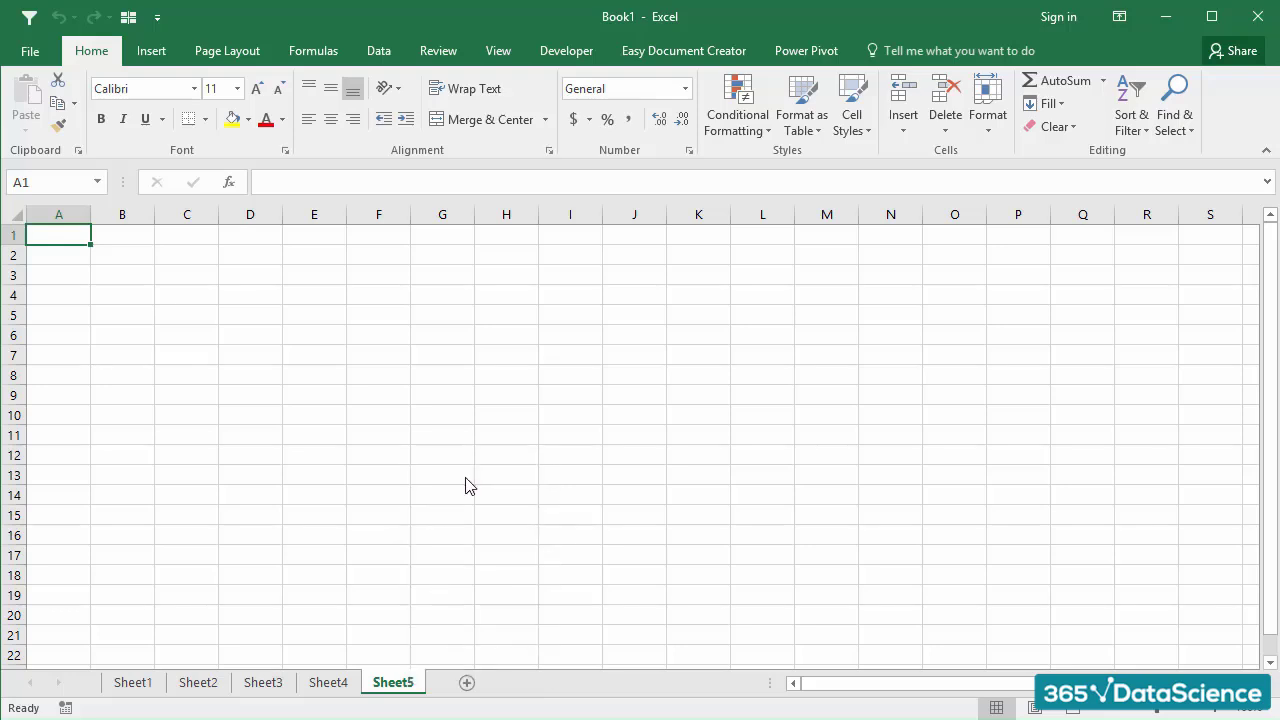
{"action": "right_click", "coordinate": [324, 682]}
{"action": "left_click", "coordinate": [367, 470]}
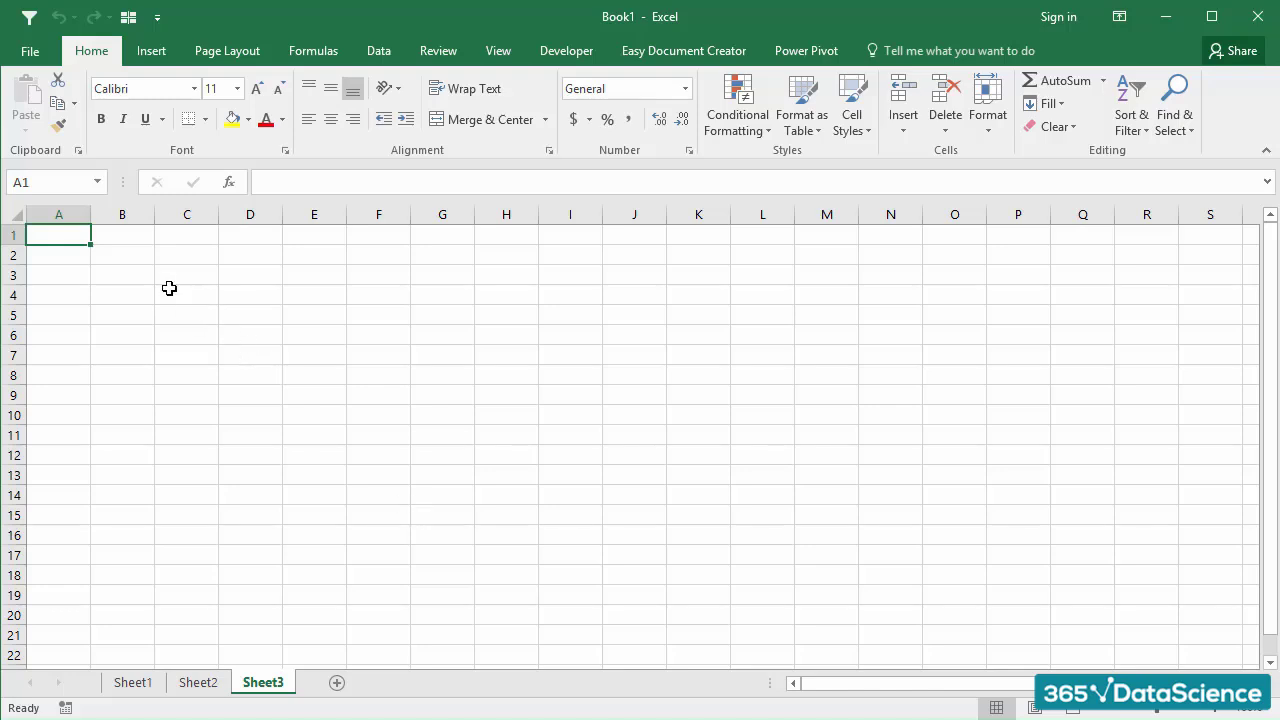
Step: Select cells B3, A1 and B4 on Sheet3, examining the Name Box reference and the formula bar
{"action": "left_click", "coordinate": [121, 276]}
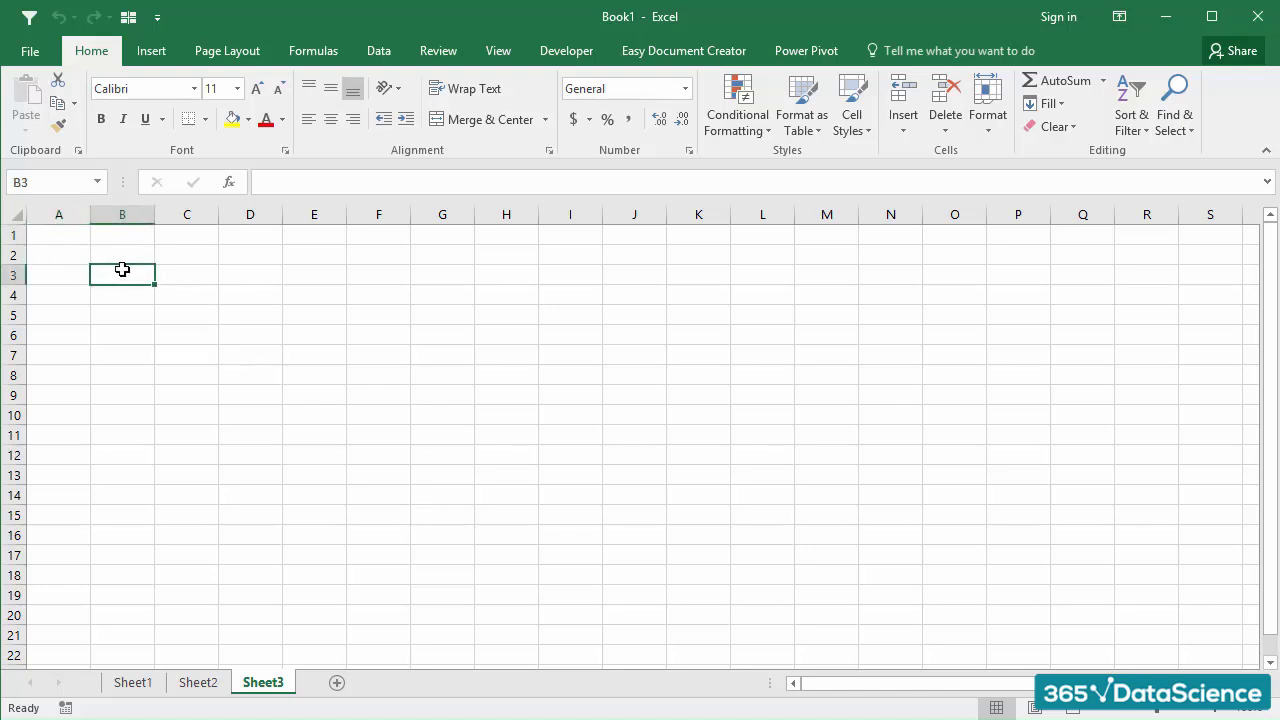
{"action": "left_click", "coordinate": [68, 238]}
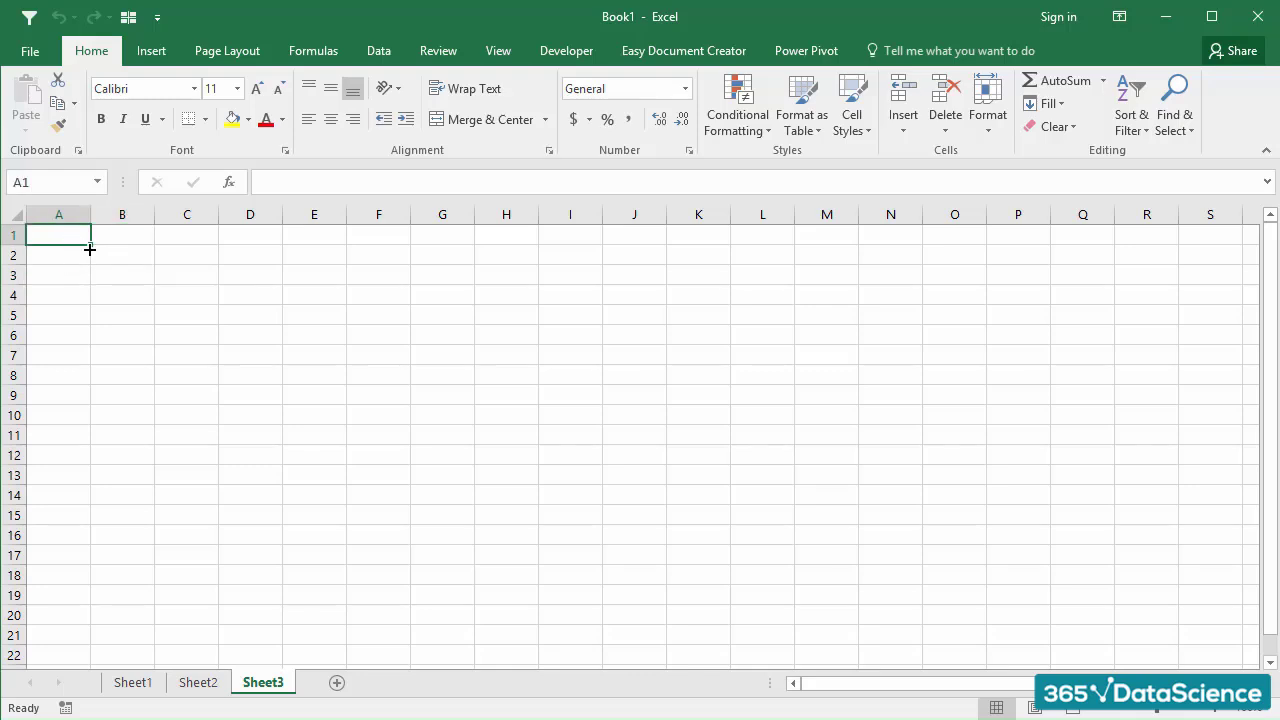
{"action": "left_click", "coordinate": [46, 184]}
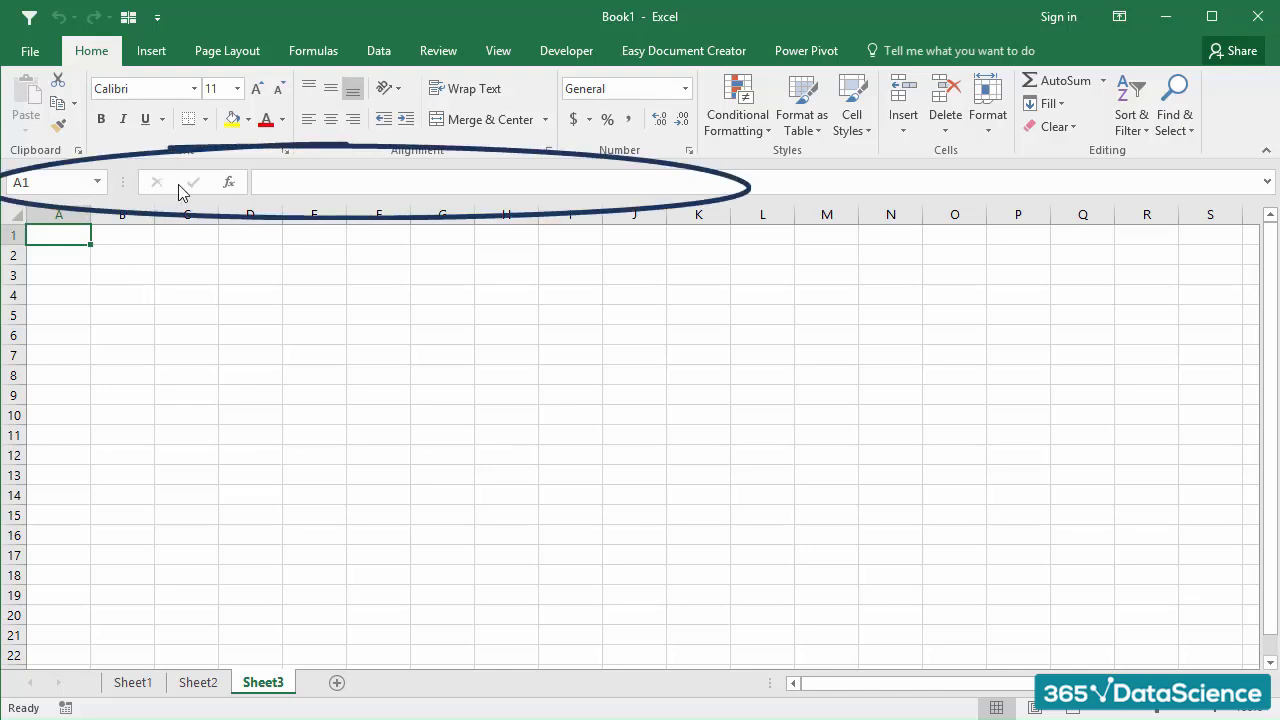
{"action": "left_click", "coordinate": [262, 182]}
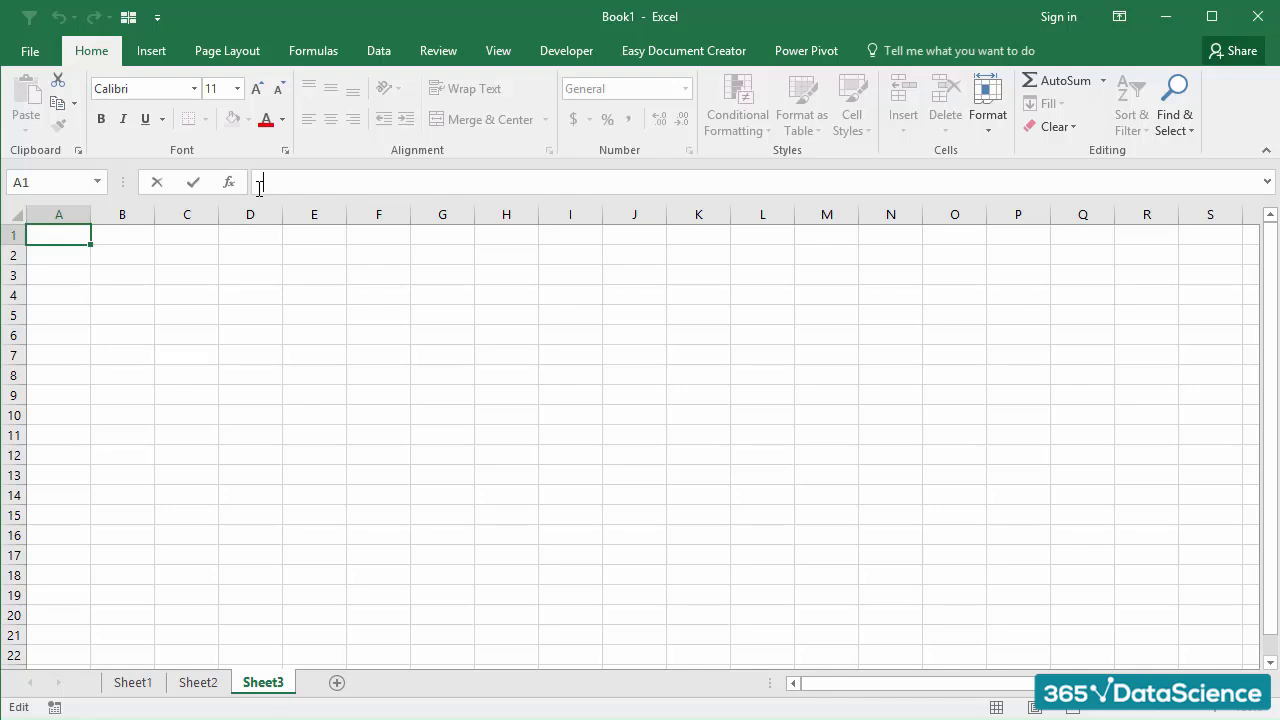
{"action": "left_click", "coordinate": [150, 300]}
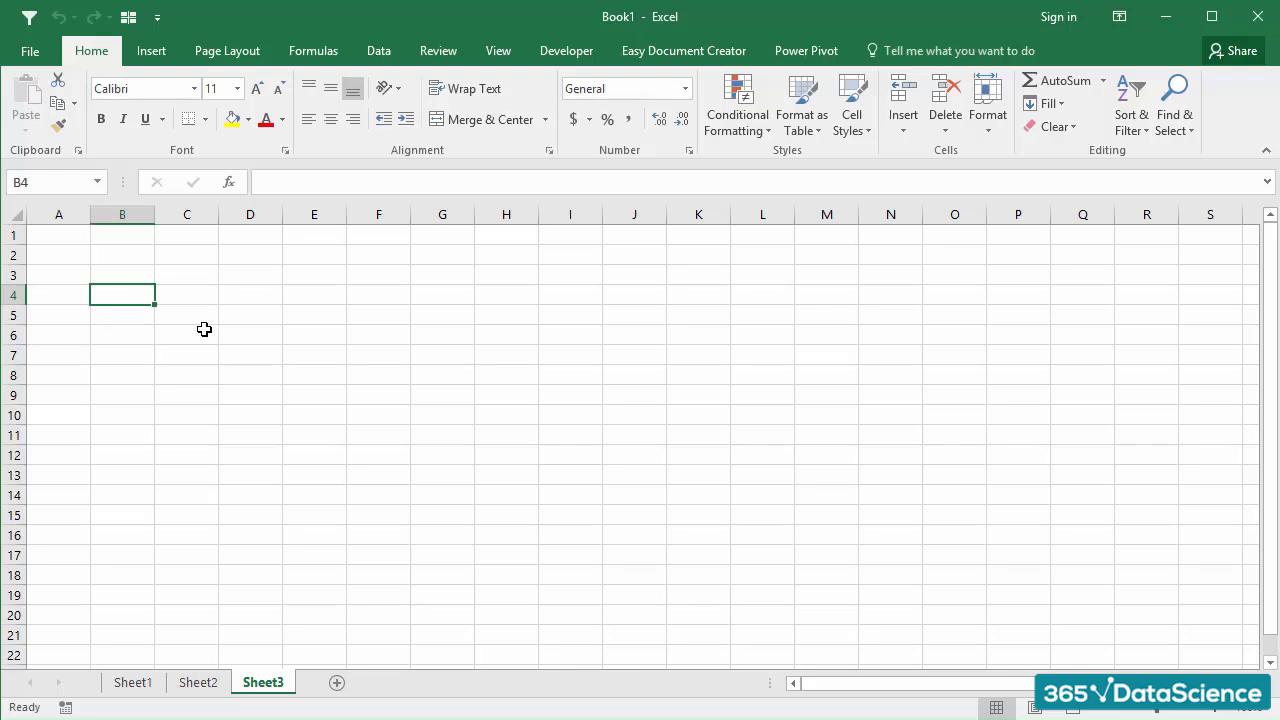
Step: Start a formula with the SUM function in cell D4 through the formula bar, and clear the entry
{"action": "left_click", "coordinate": [249, 299]}
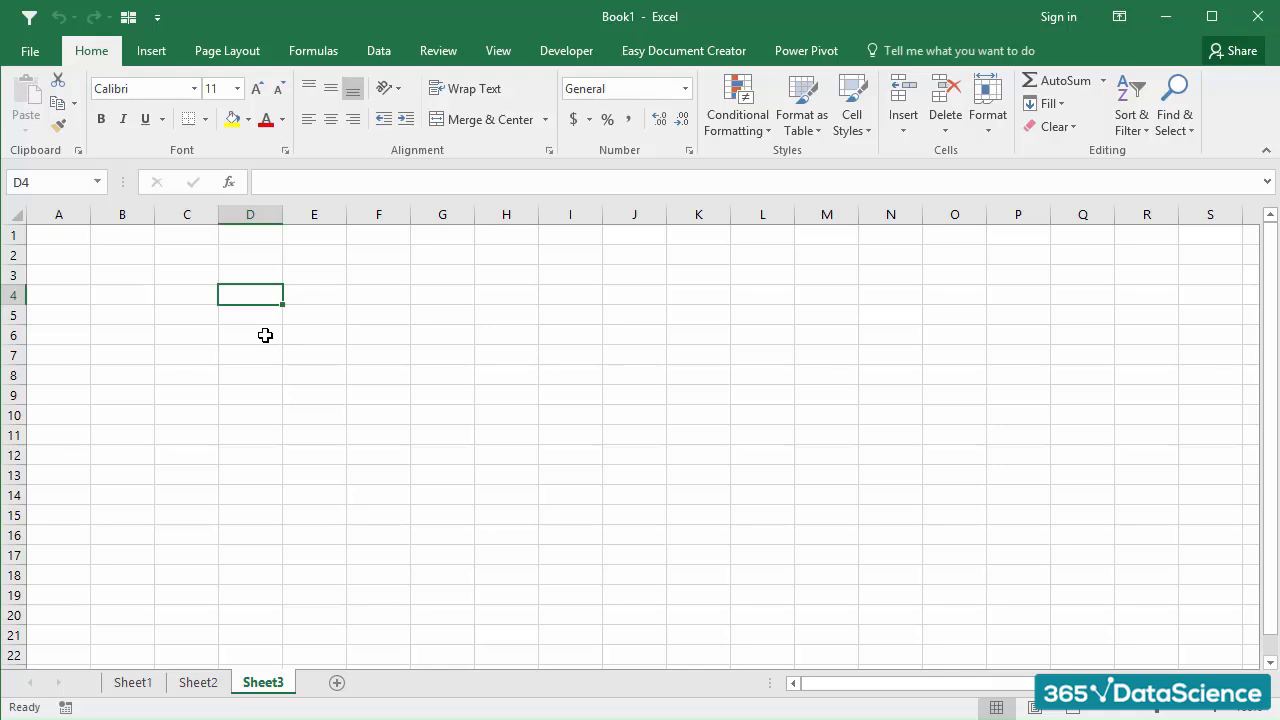
{"action": "left_click", "coordinate": [259, 190]}
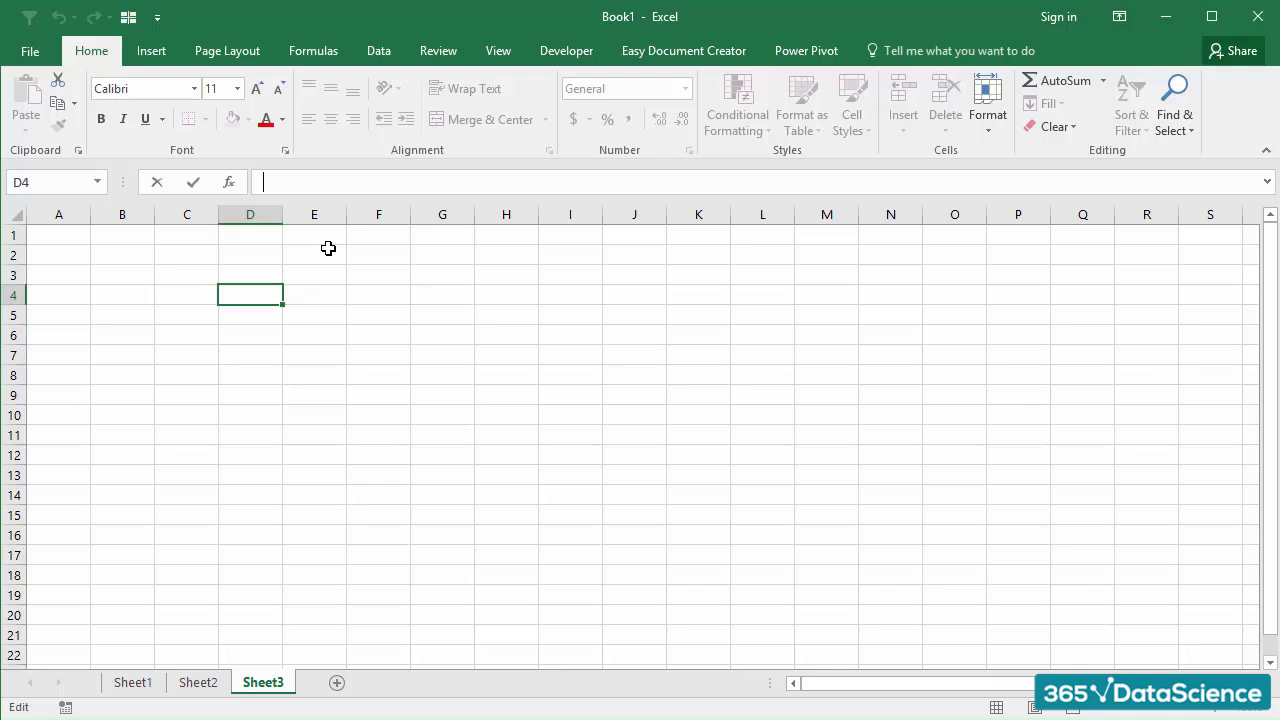
{"action": "type", "text": "+SUM("}
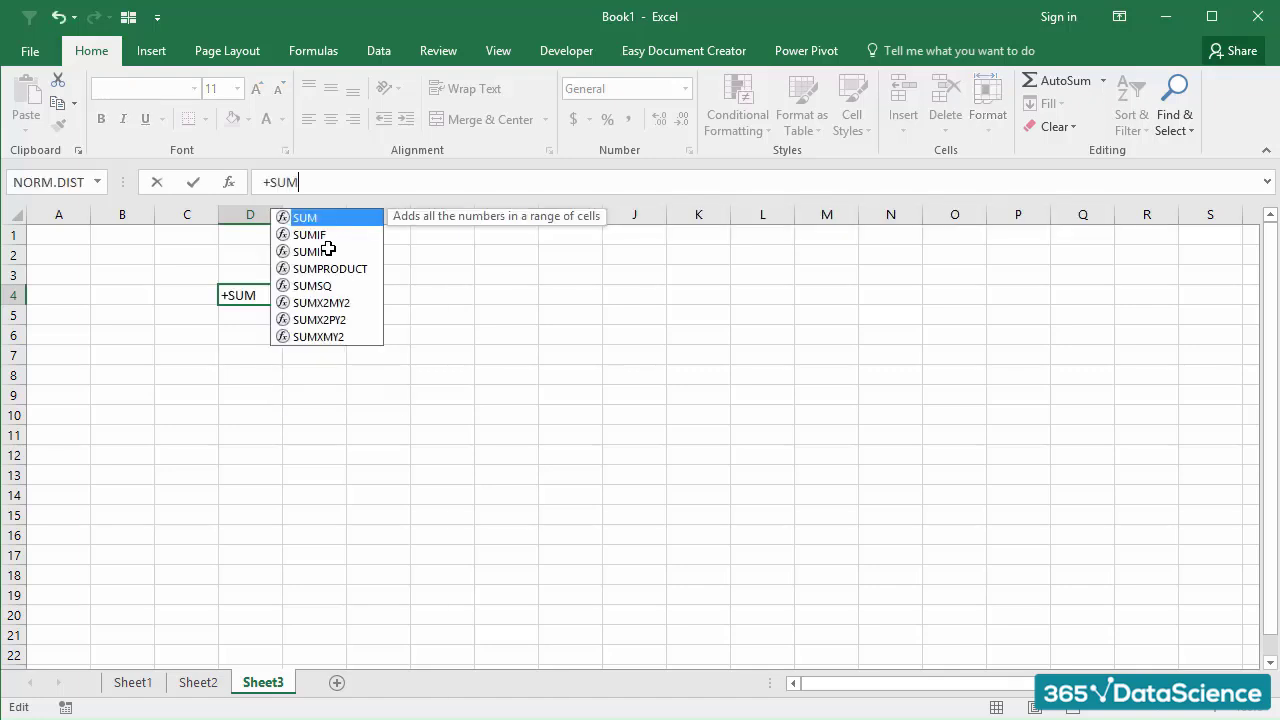
{"action": "key", "text": "BackSpace"}
{"action": "key", "text": "Tab"}
{"action": "key", "text": "BackSpace"}
{"action": "key", "text": "BackSpace"}
{"action": "key", "text": "BackSpace"}
{"action": "key", "text": "BackSpace"}
{"action": "key", "text": "BackSpace"}
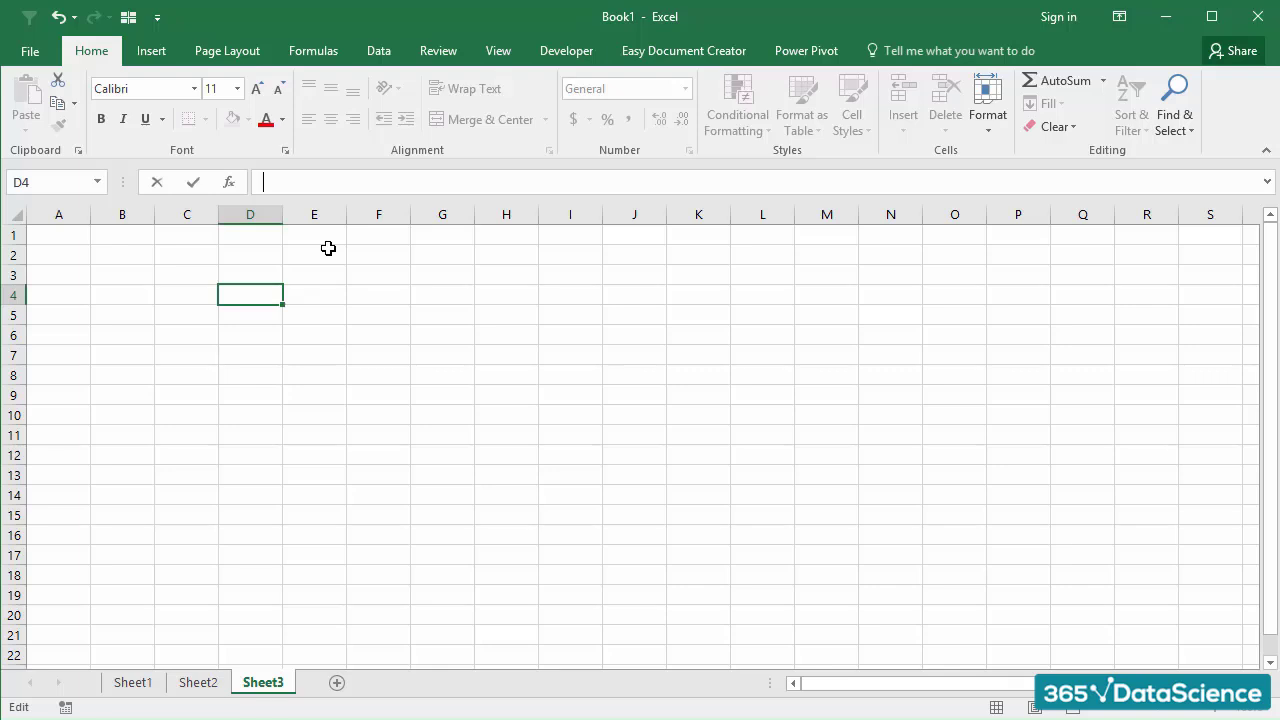
Step: Start an IF formula in cell D4 to view the function suggestions, and cancel the entry
{"action": "type", "text": "=if"}
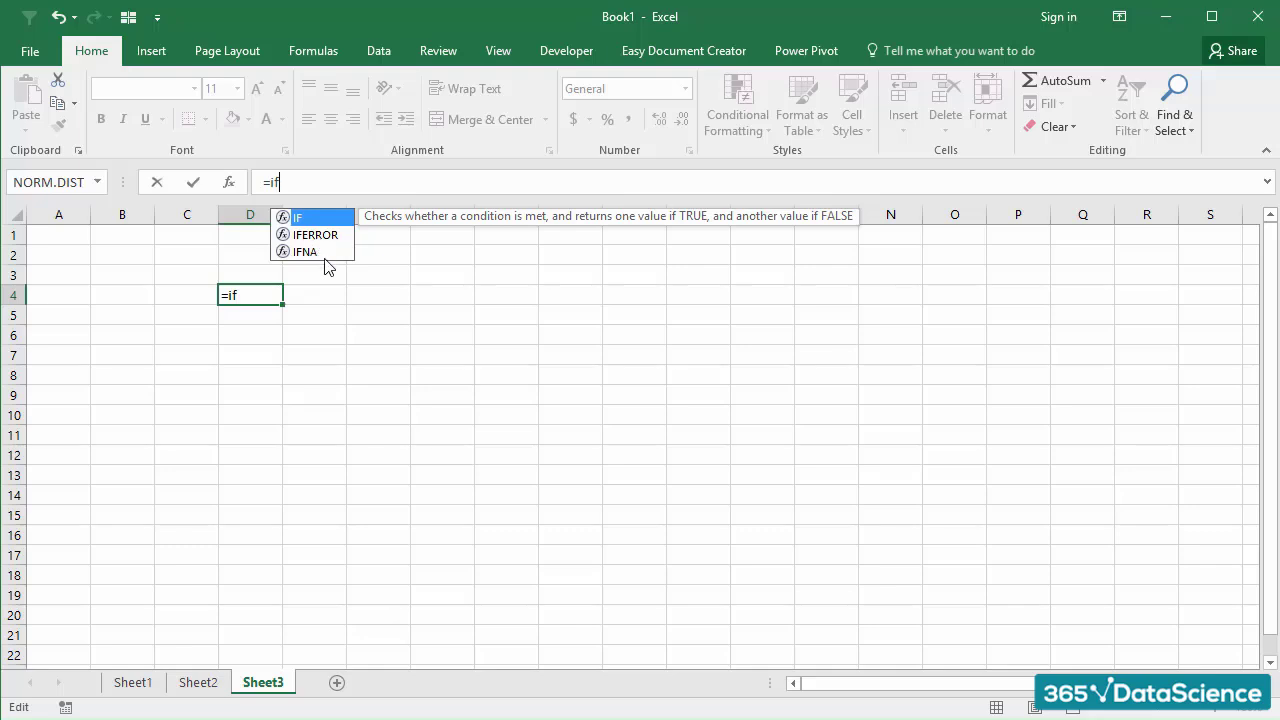
{"action": "key", "text": "Escape"}
{"action": "key", "text": "Escape"}
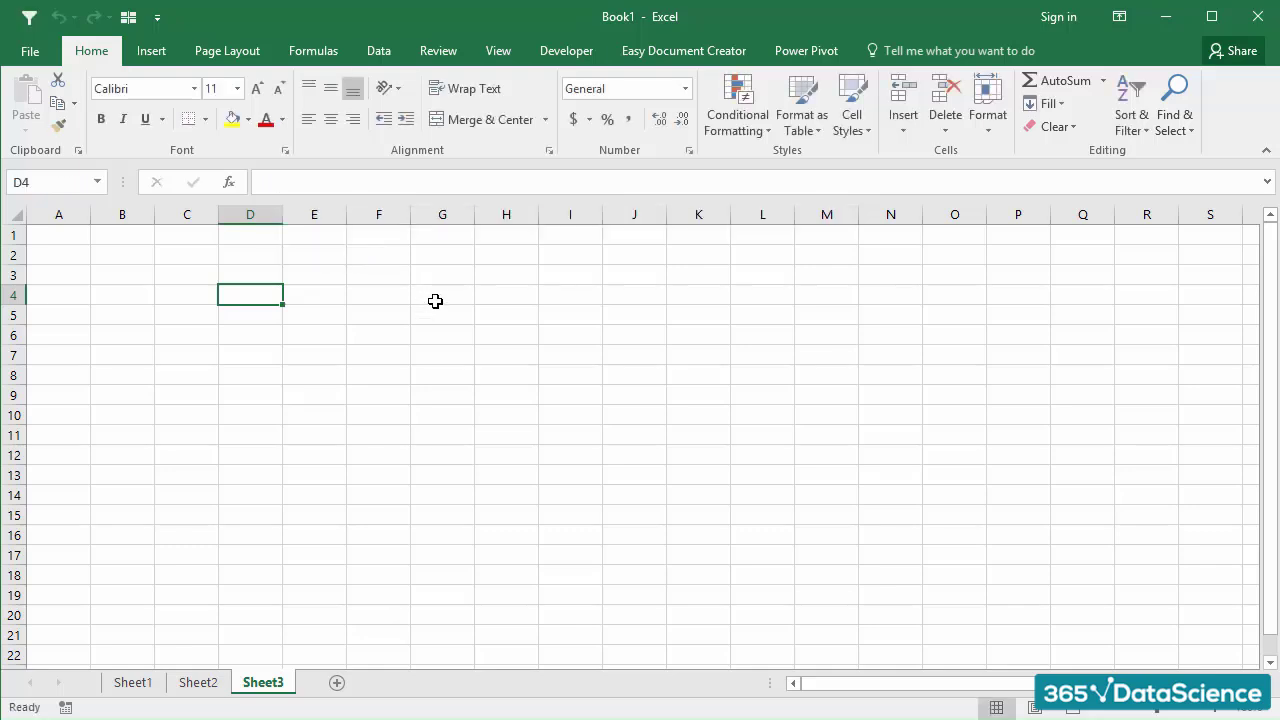